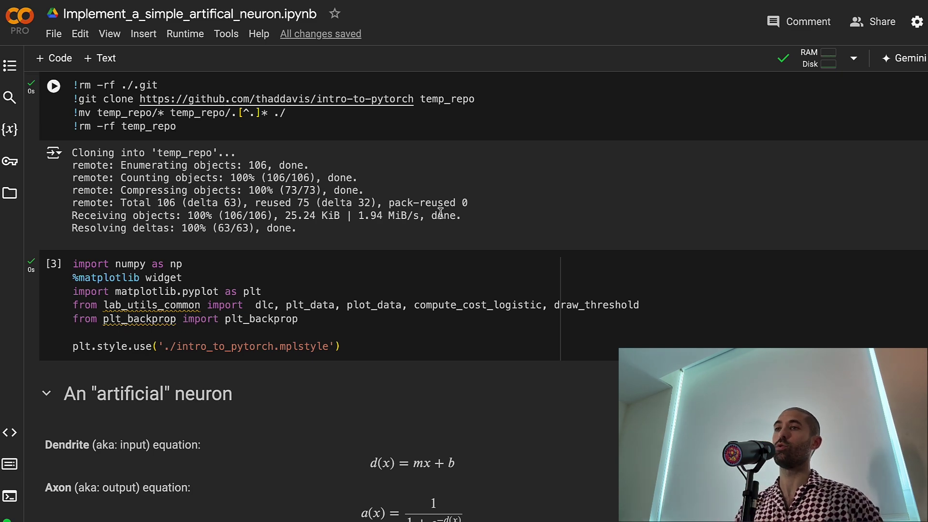
{"action": "scroll", "coordinate": [448, 178], "scroll_direction": "up", "scroll_amount": 5}
{"action": "scroll", "coordinate": [525, 215], "scroll_direction": "down", "scroll_amount": 4}
{"action": "scroll", "coordinate": [529, 215], "scroll_direction": "down", "scroll_amount": 2}
{"action": "scroll", "coordinate": [530, 215], "scroll_direction": "down", "scroll_amount": 2}
{"action": "scroll", "coordinate": [528, 213], "scroll_direction": "down", "scroll_amount": 1}
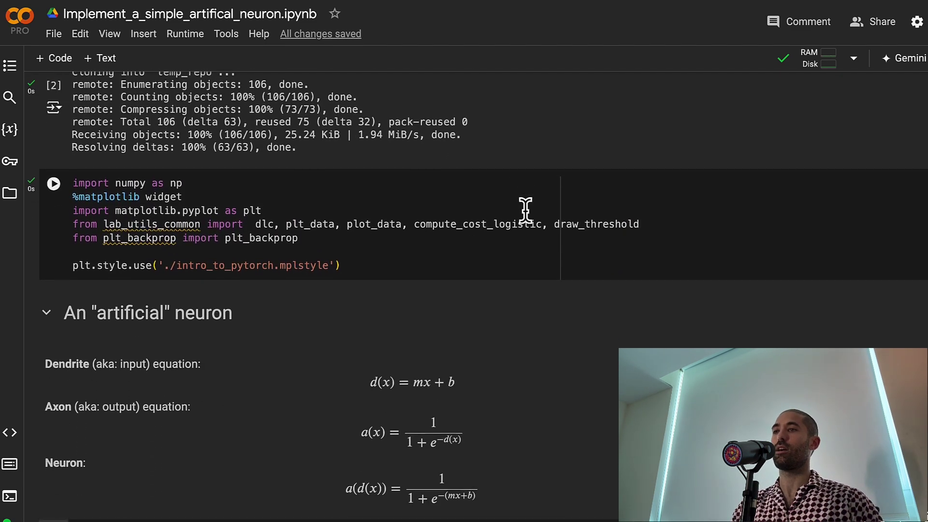
{"action": "scroll", "coordinate": [526, 211], "scroll_direction": "down", "scroll_amount": 1}
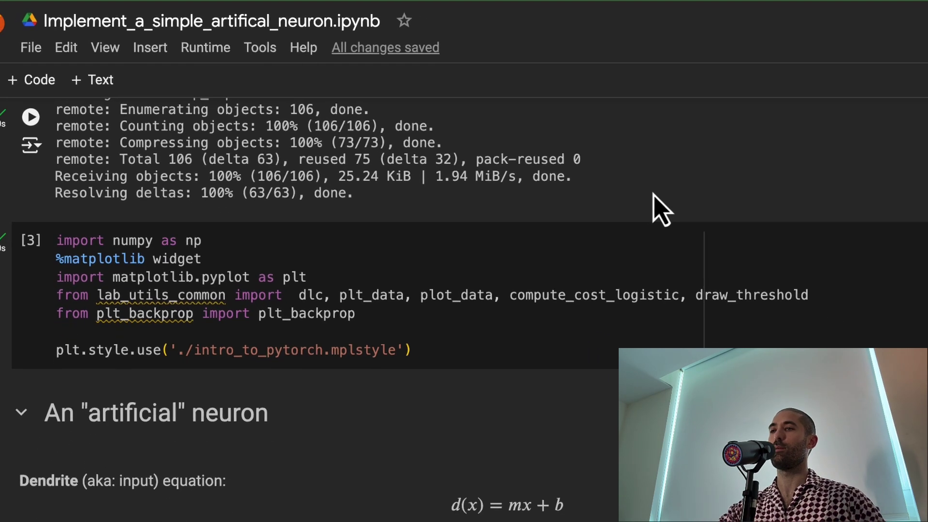
{"action": "scroll", "coordinate": [538, 167], "scroll_direction": "down", "scroll_amount": 5}
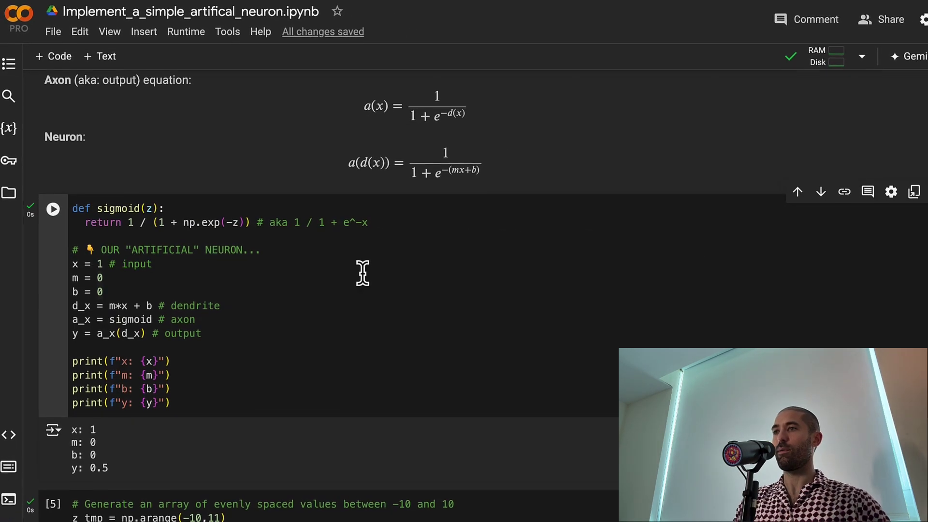
{"action": "scroll", "coordinate": [363, 273], "scroll_direction": "down", "scroll_amount": 2}
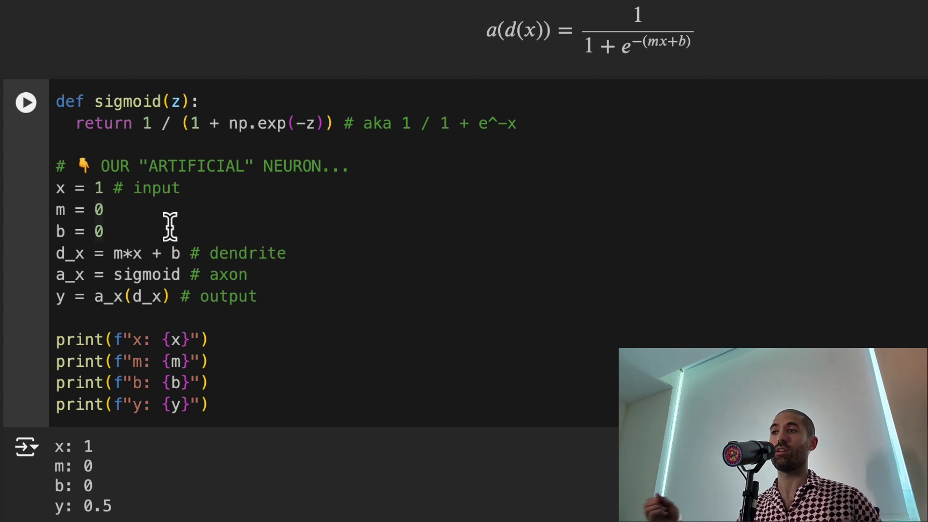
Step: Run the weight-1 neuron on x=2 (output ≈0.88), then on x=-2 (output ≈0.12)
{"action": "left_click", "coordinate": [107, 190]}
{"action": "key", "text": "BackSpace"}
{"action": "type", "text": "2"}
{"action": "type", "text": "1"}
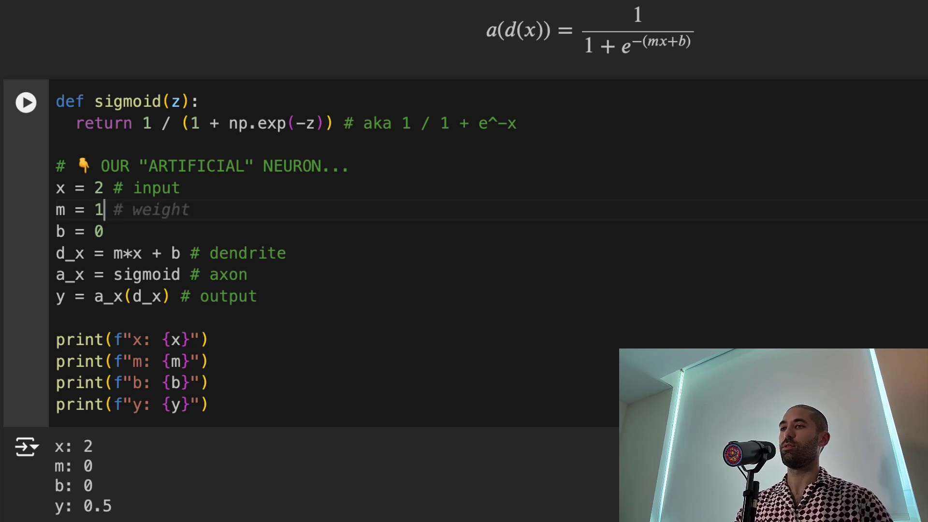
{"action": "key", "text": "Down"}
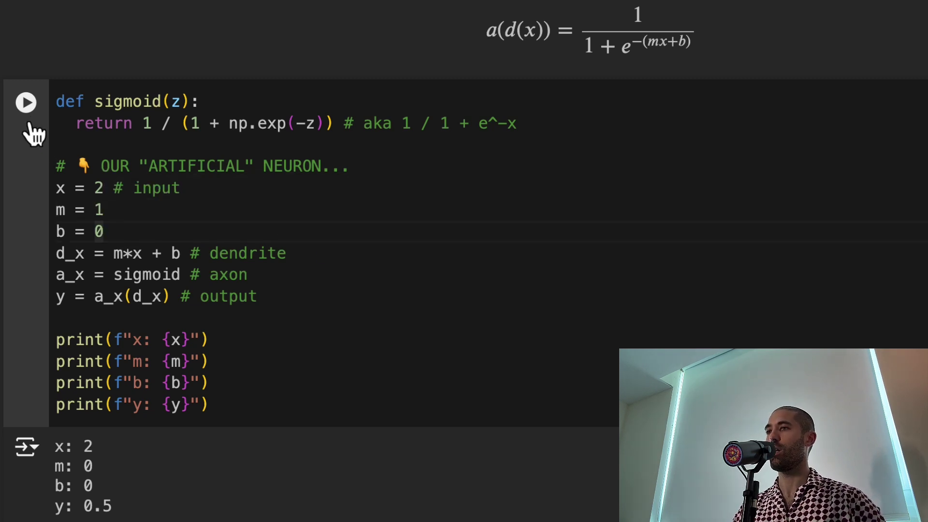
{"action": "left_click", "coordinate": [27, 103]}
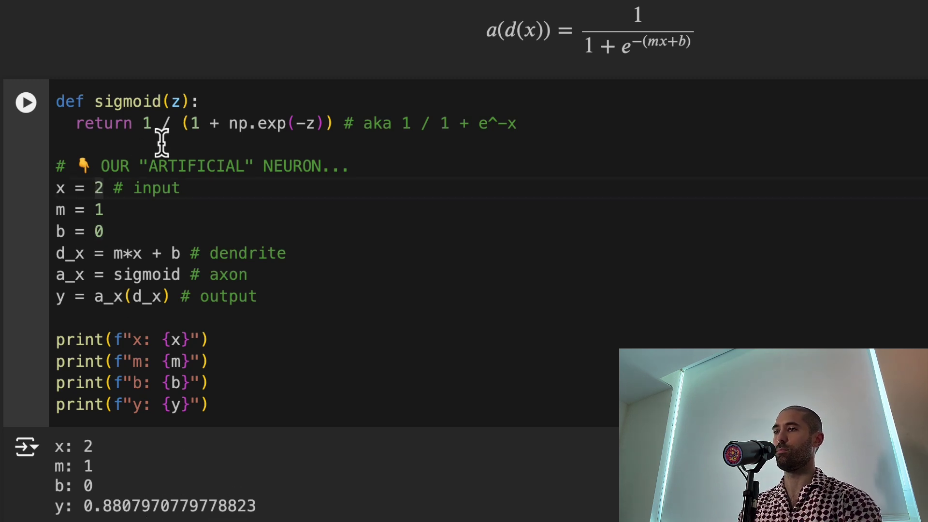
{"action": "type", "text": "-"}
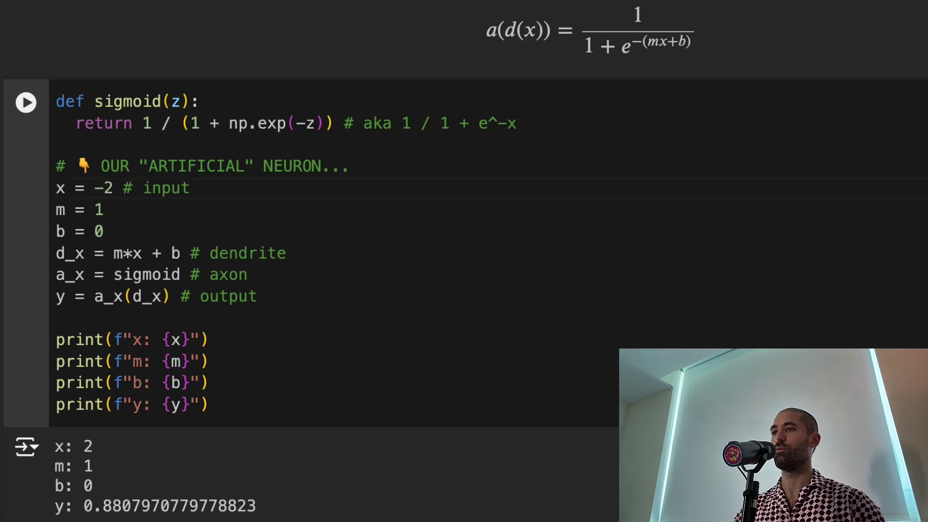
{"action": "left_click", "coordinate": [27, 105]}
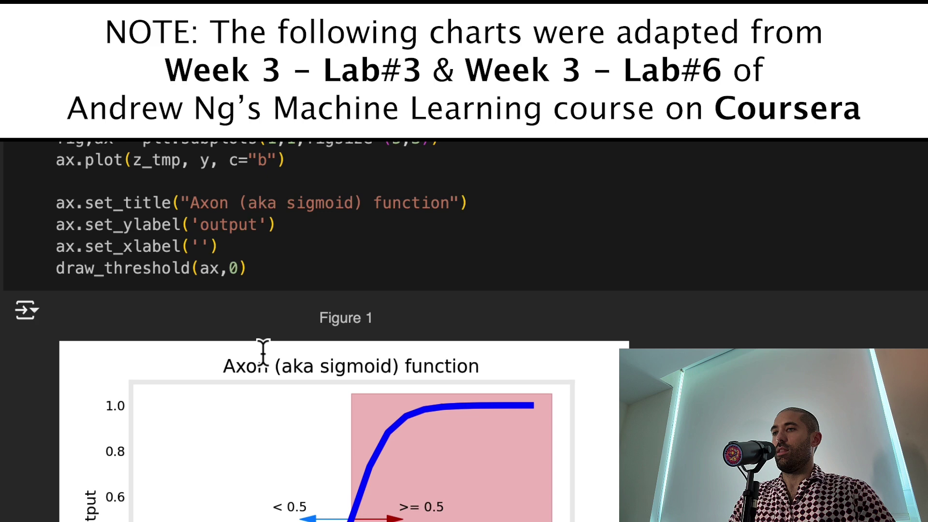
{"action": "scroll", "coordinate": [259, 334], "scroll_direction": "down", "scroll_amount": 4}
{"action": "scroll", "coordinate": [260, 329], "scroll_direction": "down", "scroll_amount": 2}
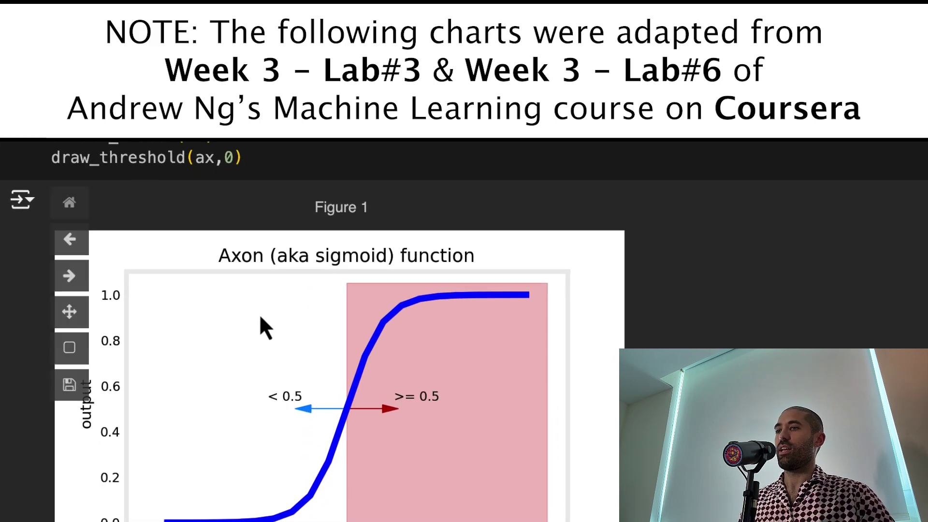
{"action": "scroll", "coordinate": [258, 296], "scroll_direction": "down", "scroll_amount": 2}
{"action": "scroll", "coordinate": [255, 279], "scroll_direction": "down", "scroll_amount": 1}
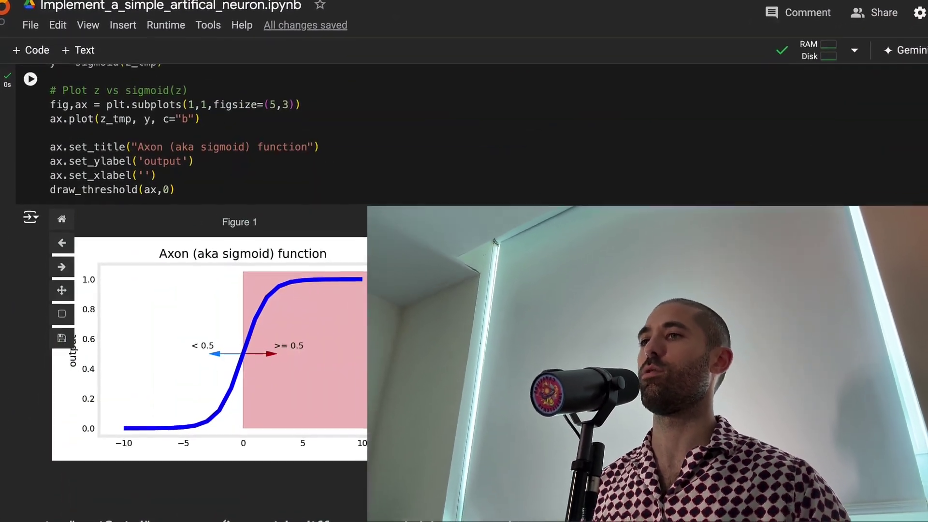
{"action": "scroll", "coordinate": [464, 291], "scroll_direction": "down", "scroll_amount": 5}
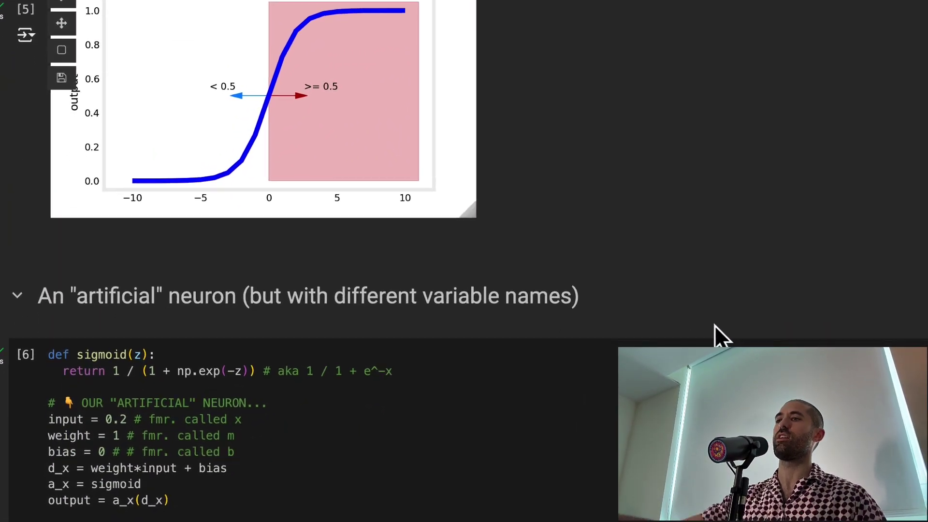
{"action": "scroll", "coordinate": [755, 312], "scroll_direction": "down", "scroll_amount": 5}
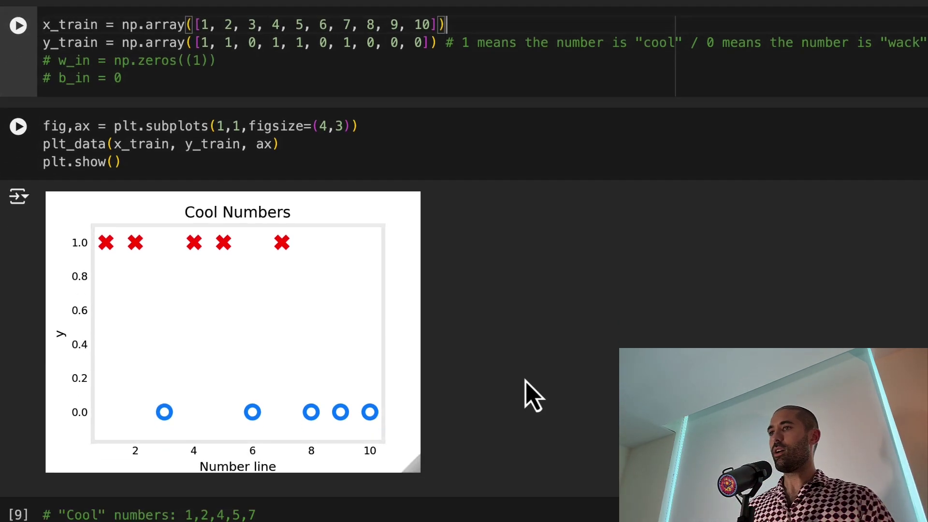
{"action": "scroll", "coordinate": [537, 363], "scroll_direction": "down", "scroll_amount": 2}
{"action": "scroll", "coordinate": [536, 363], "scroll_direction": "down", "scroll_amount": 2}
{"action": "scroll", "coordinate": [537, 348], "scroll_direction": "down", "scroll_amount": 2}
{"action": "scroll", "coordinate": [536, 328], "scroll_direction": "down", "scroll_amount": 2}
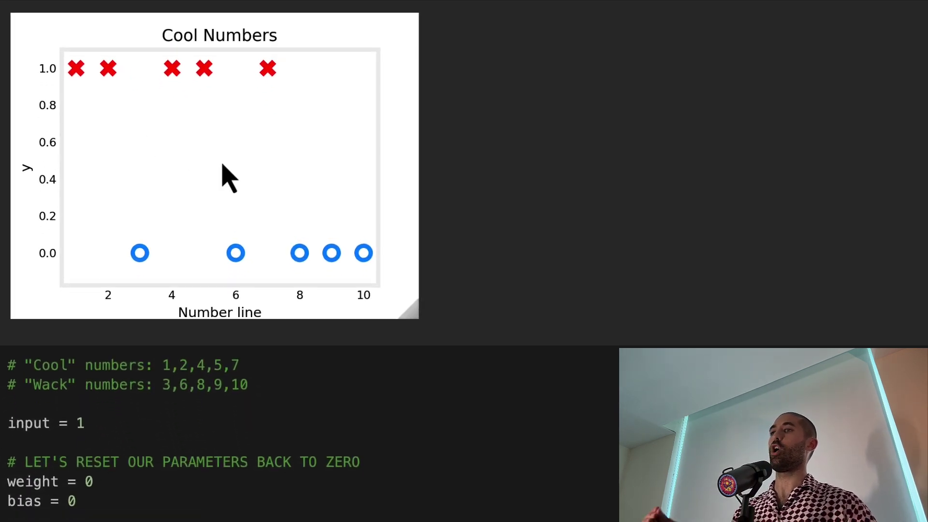
{"action": "scroll", "coordinate": [538, 239], "scroll_direction": "down", "scroll_amount": 2}
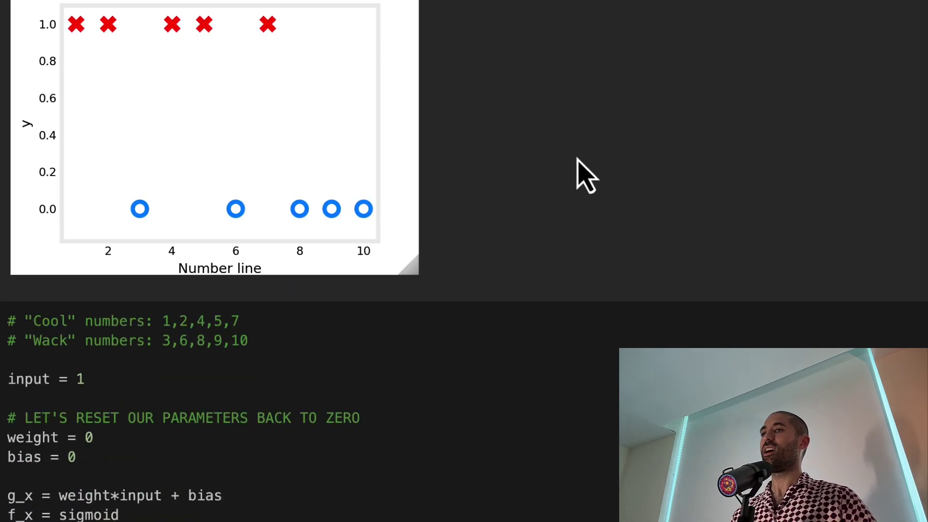
{"action": "scroll", "coordinate": [588, 175], "scroll_direction": "down", "scroll_amount": 3}
{"action": "scroll", "coordinate": [573, 189], "scroll_direction": "down", "scroll_amount": 2}
{"action": "scroll", "coordinate": [544, 237], "scroll_direction": "down", "scroll_amount": 1}
{"action": "scroll", "coordinate": [544, 238], "scroll_direction": "down", "scroll_amount": 1}
{"action": "scroll", "coordinate": [545, 238], "scroll_direction": "down", "scroll_amount": 2}
{"action": "scroll", "coordinate": [543, 239], "scroll_direction": "down", "scroll_amount": 2}
{"action": "scroll", "coordinate": [541, 243], "scroll_direction": "down", "scroll_amount": 1}
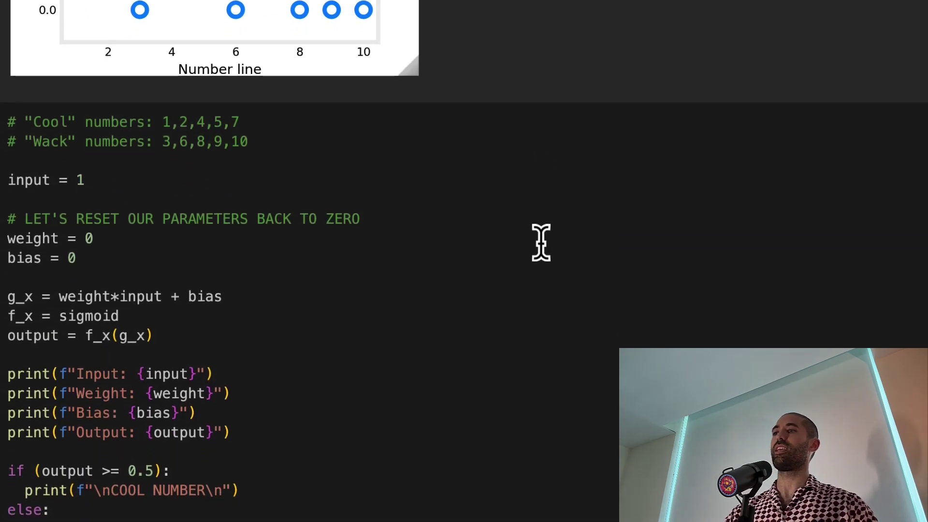
{"action": "scroll", "coordinate": [542, 243], "scroll_direction": "down", "scroll_amount": 1}
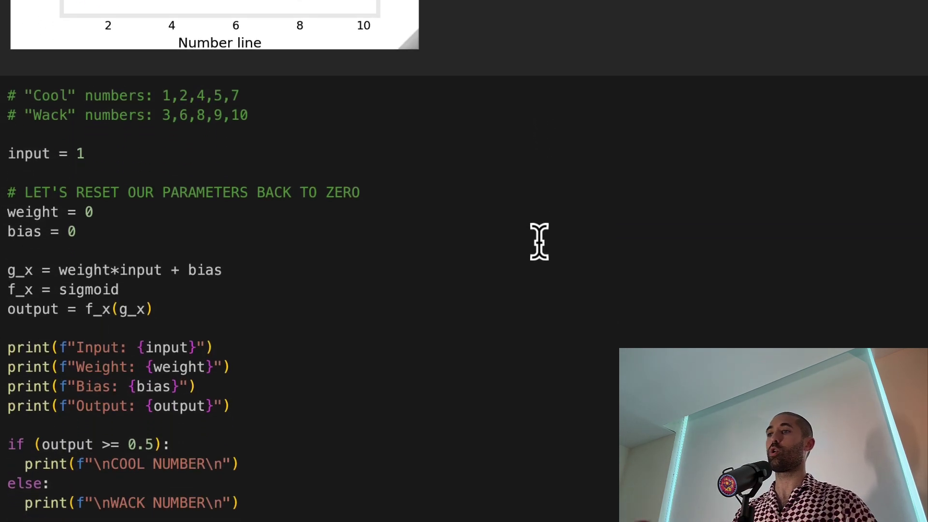
{"action": "scroll", "coordinate": [538, 241], "scroll_direction": "down", "scroll_amount": 3}
{"action": "scroll", "coordinate": [538, 241], "scroll_direction": "down", "scroll_amount": 1}
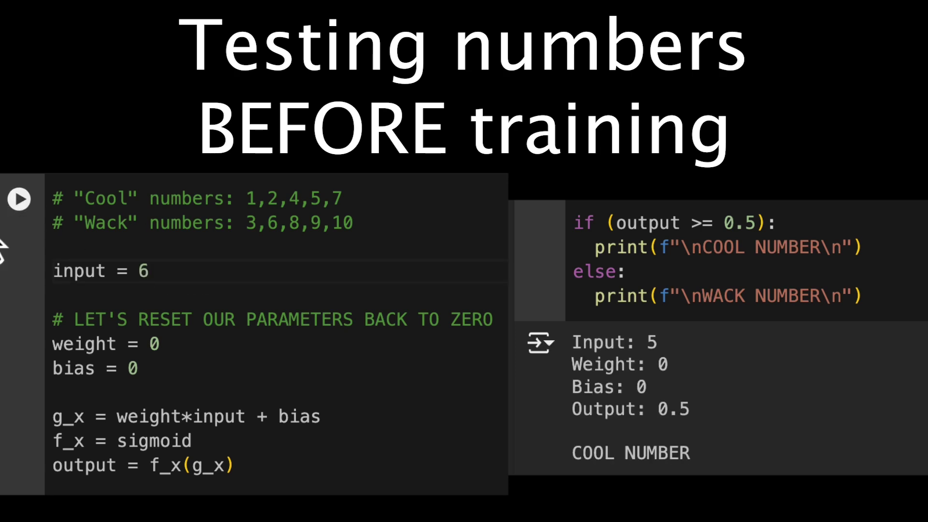
{"action": "left_click", "coordinate": [20, 199]}
{"action": "left_click", "coordinate": [21, 200]}
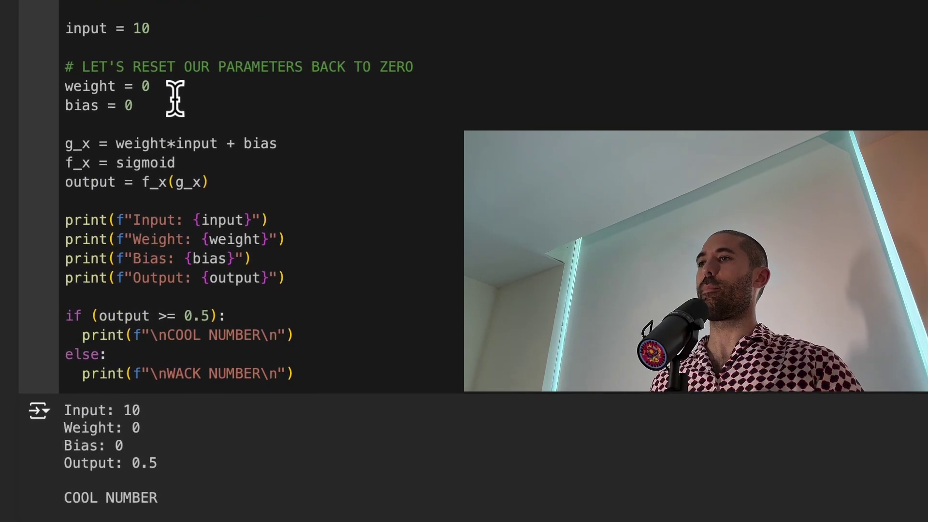
{"action": "scroll", "coordinate": [173, 93], "scroll_direction": "down", "scroll_amount": 3}
{"action": "scroll", "coordinate": [173, 92], "scroll_direction": "down", "scroll_amount": 4}
{"action": "scroll", "coordinate": [173, 93], "scroll_direction": "down", "scroll_amount": 3}
{"action": "scroll", "coordinate": [178, 101], "scroll_direction": "down", "scroll_amount": 1}
{"action": "scroll", "coordinate": [178, 102], "scroll_direction": "down", "scroll_amount": 1}
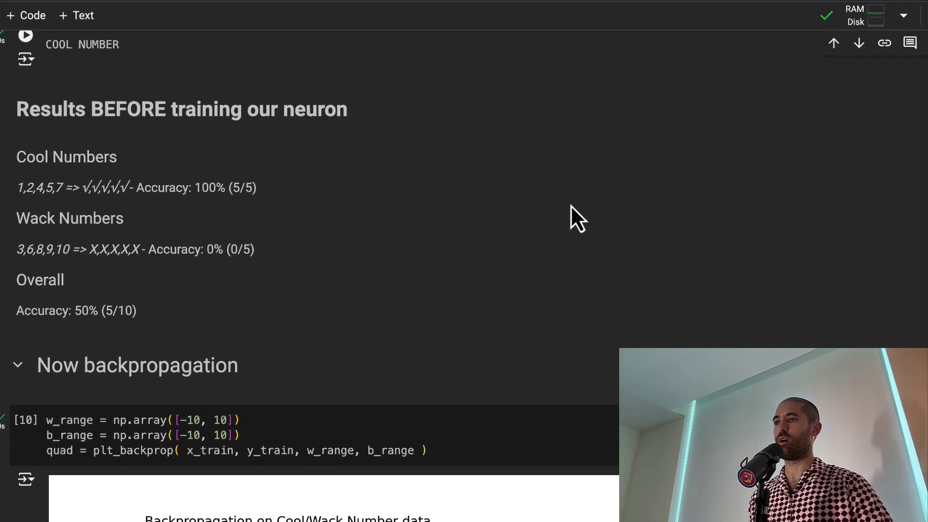
{"action": "scroll", "coordinate": [566, 218], "scroll_direction": "down", "scroll_amount": 3}
{"action": "scroll", "coordinate": [578, 188], "scroll_direction": "down", "scroll_amount": 3}
{"action": "scroll", "coordinate": [586, 170], "scroll_direction": "down", "scroll_amount": 2}
{"action": "scroll", "coordinate": [593, 149], "scroll_direction": "down", "scroll_amount": 3}
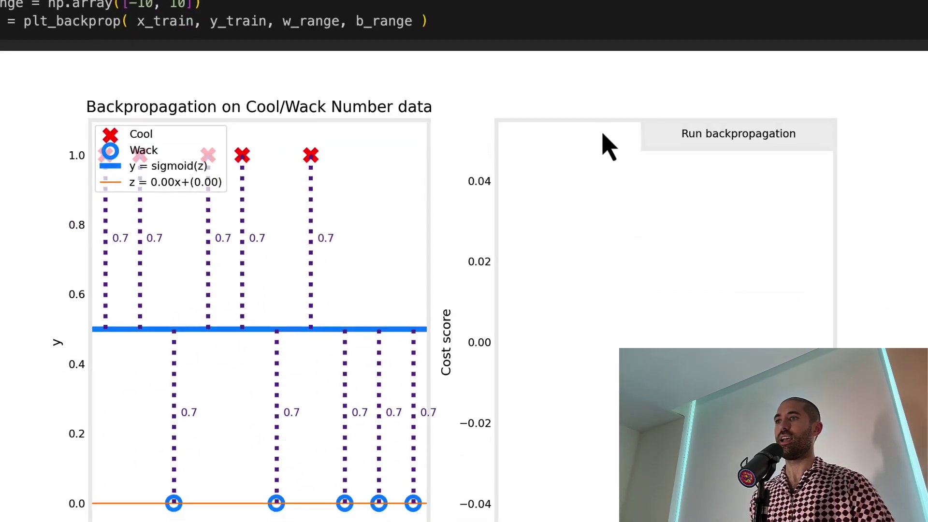
Step: Run backpropagation training so the cost settles near 0.49, giving weight -0.54 and bias 2.99
{"action": "left_click", "coordinate": [678, 77]}
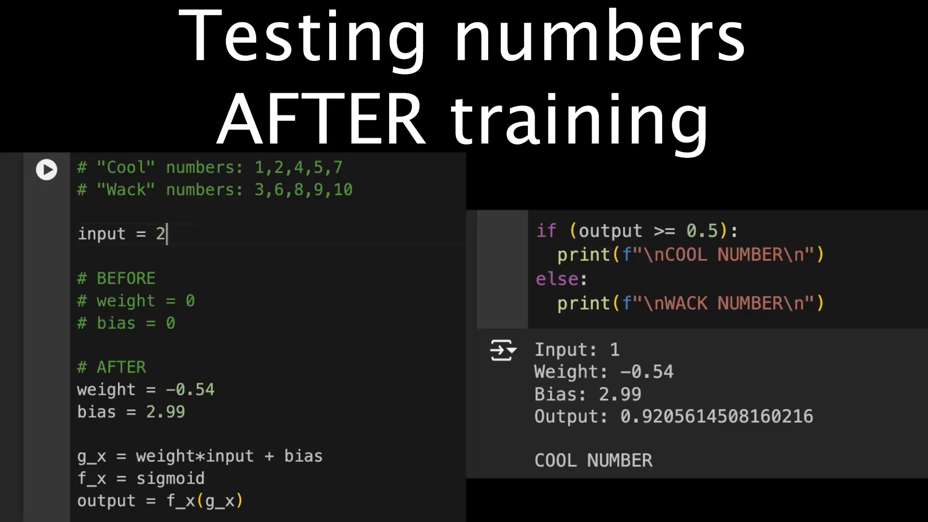
Step: Classify inputs 2 through 7 with the trained neuron; input 6 comes out WACK
{"action": "key", "text": "ctrl+Return"}
{"action": "left_click", "coordinate": [48, 170]}
{"action": "left_click", "coordinate": [163, 234]}
{"action": "type", "text": "4"}
{"action": "left_click", "coordinate": [48, 169]}
{"action": "type", "text": "5"}
{"action": "left_click", "coordinate": [48, 169]}
{"action": "left_click", "coordinate": [47, 169]}
{"action": "left_click", "coordinate": [163, 234]}
{"action": "key", "text": "BackSpace"}
{"action": "type", "text": "7"}
{"action": "left_click", "coordinate": [47, 170]}
{"action": "type", "text": "9"}
{"action": "key", "text": "ctrl+Return"}
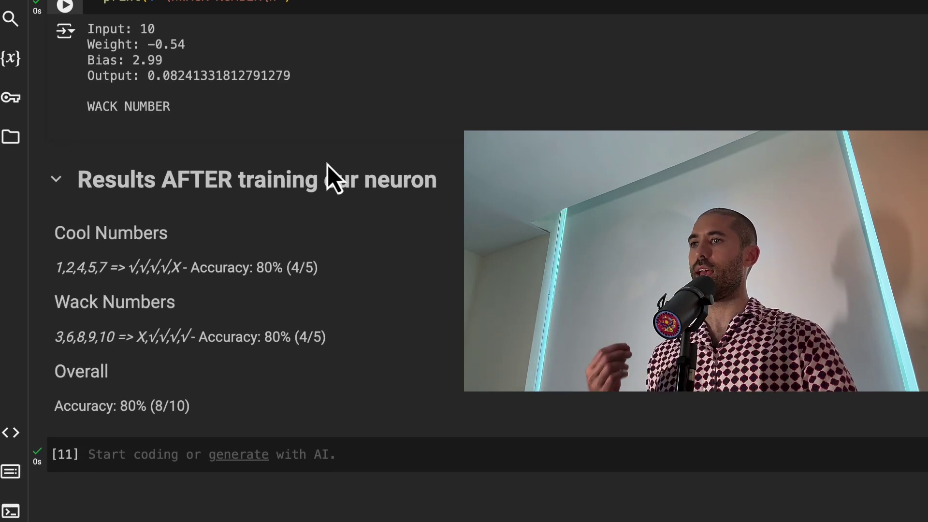
{"action": "scroll", "coordinate": [328, 165], "scroll_direction": "down", "scroll_amount": 1}
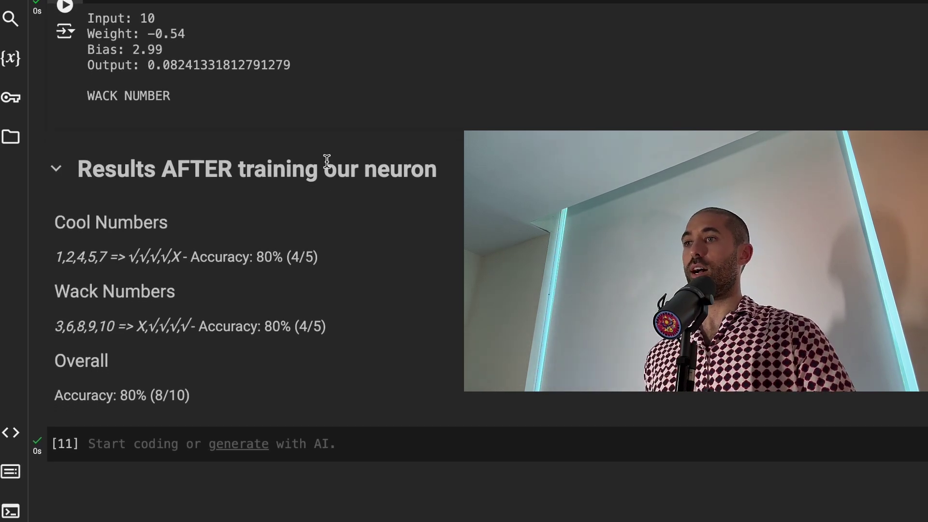
{"action": "scroll", "coordinate": [327, 161], "scroll_direction": "down", "scroll_amount": 1}
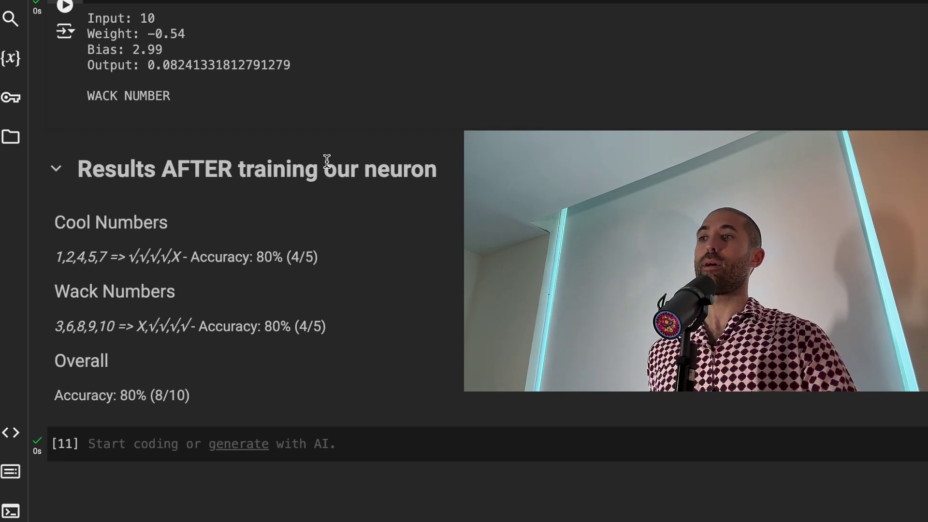